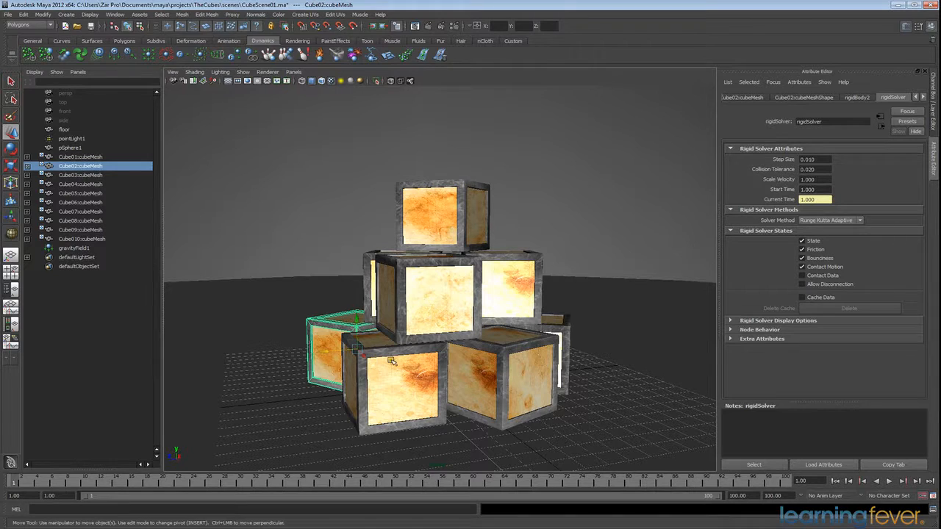
Play the rigid body simulation of the falling cubes, stop it and return to frame 1.
click(889, 481)
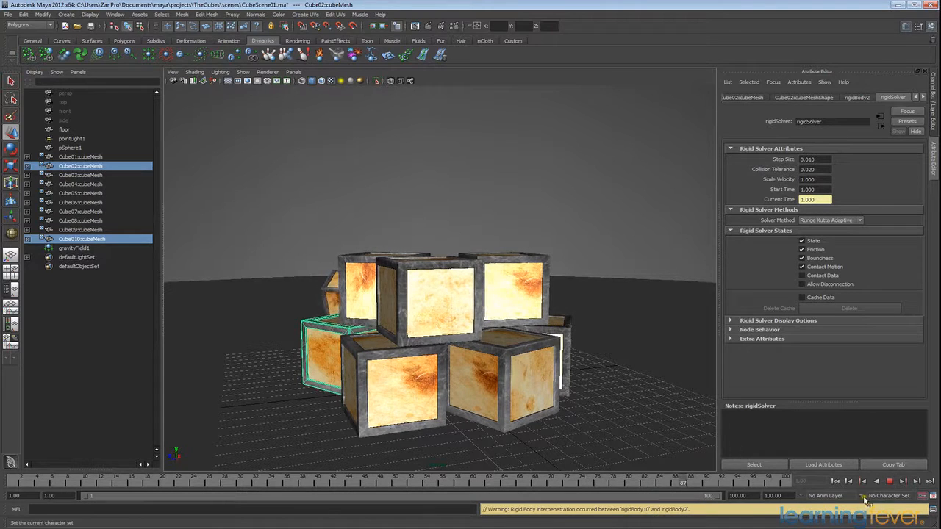
click(889, 481)
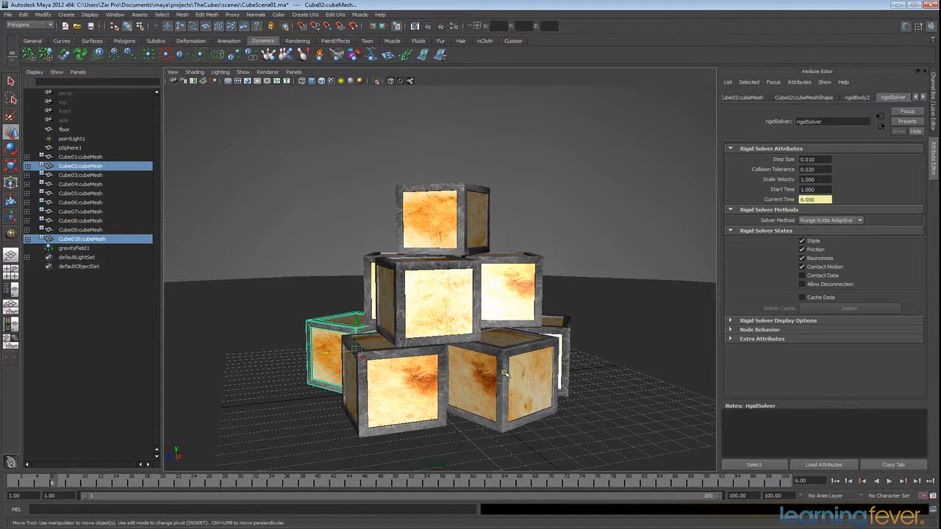
alt+drag(369, 342, 563, 376)
click(835, 481)
Examine the contact points between the bottom-row cubes up close and play the simulation again.
scroll(626, 414, up, 6)
alt+middle_drag(626, 417, 603, 309)
alt+drag(602, 309, 599, 304)
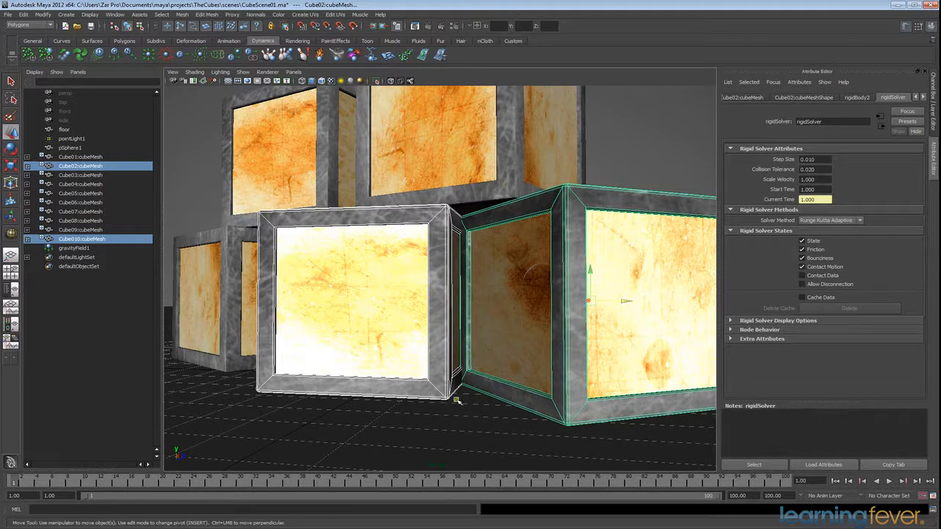
click(519, 396)
alt+drag(601, 325, 478, 322)
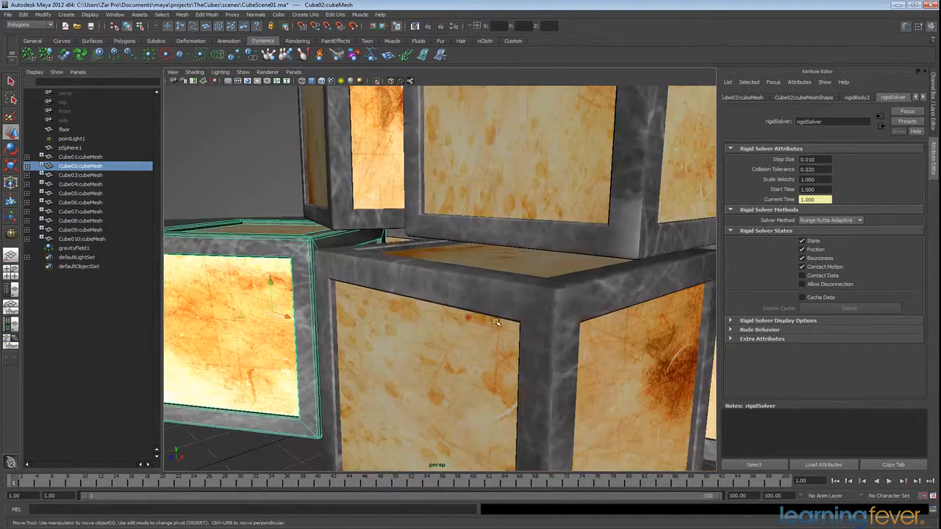
scroll(490, 322, down, 6)
mouse_move(559, 324)
alt+mouse_down()
mouse_move(532, 323)
mouse_move(552, 322)
alt+mouse_up()
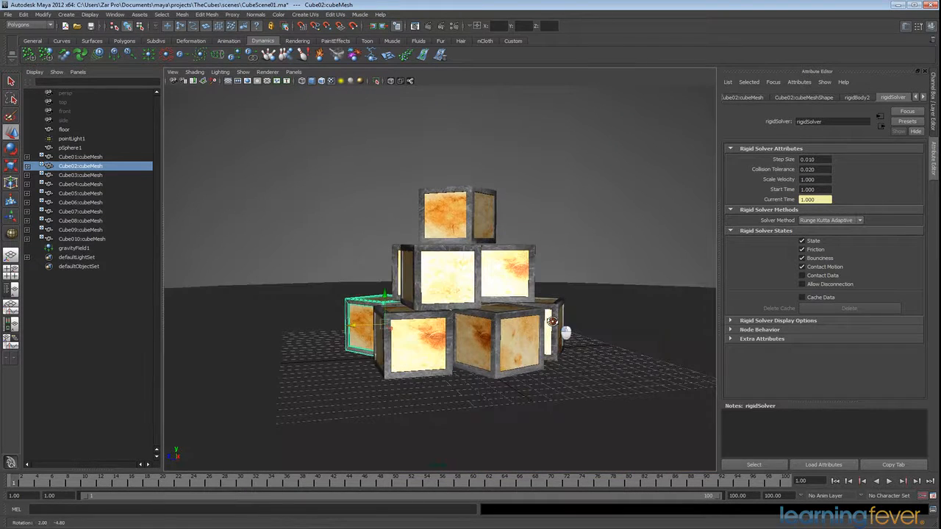
click(890, 482)
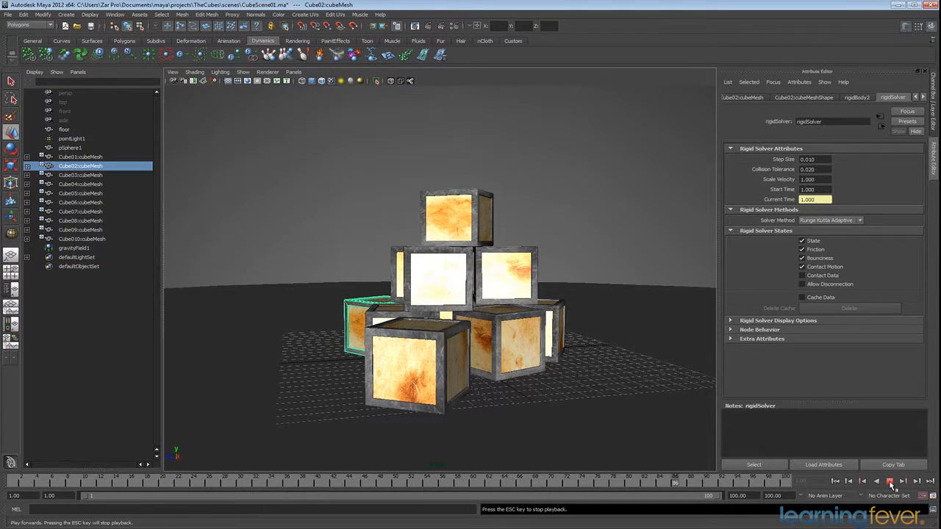
click(890, 482)
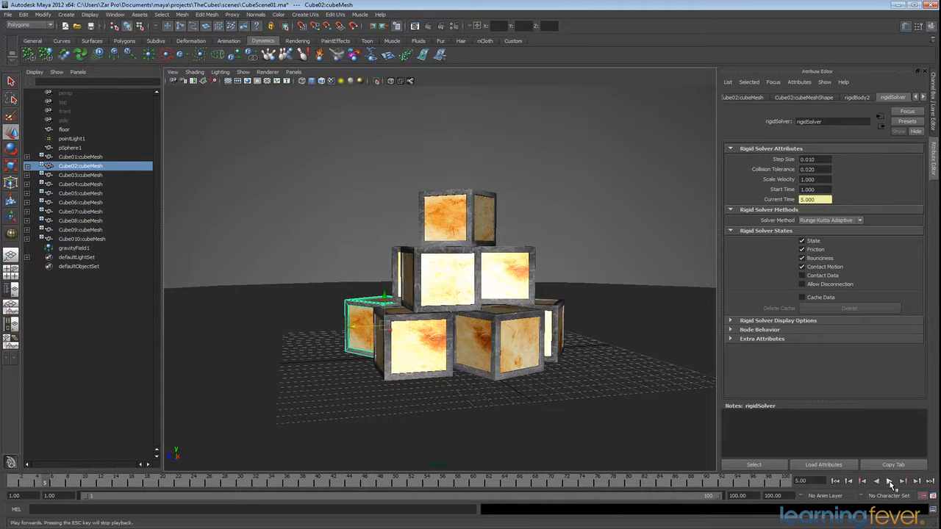
Set the Bounciness of Cube01 through Cube010 to 0.4, play the simulation, and change it to 0.7 for another playback.
click(934, 118)
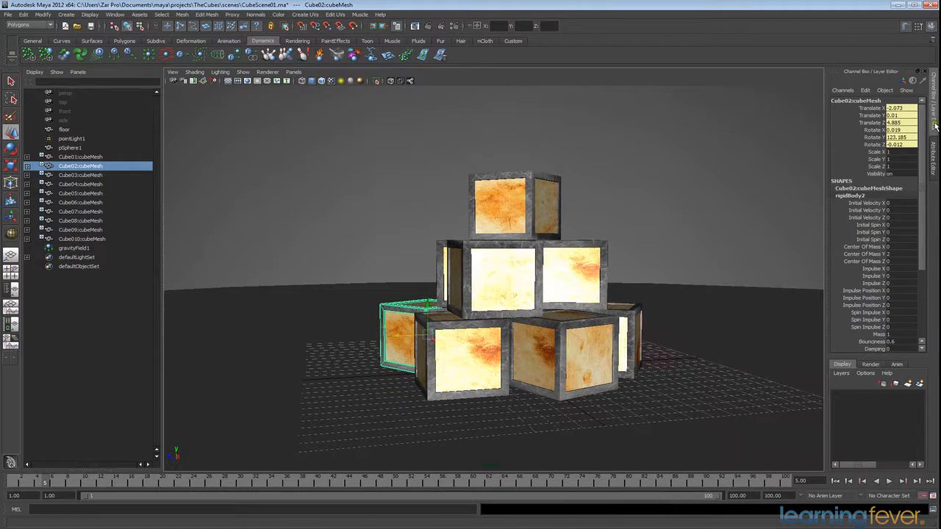
drag(924, 220, 923, 264)
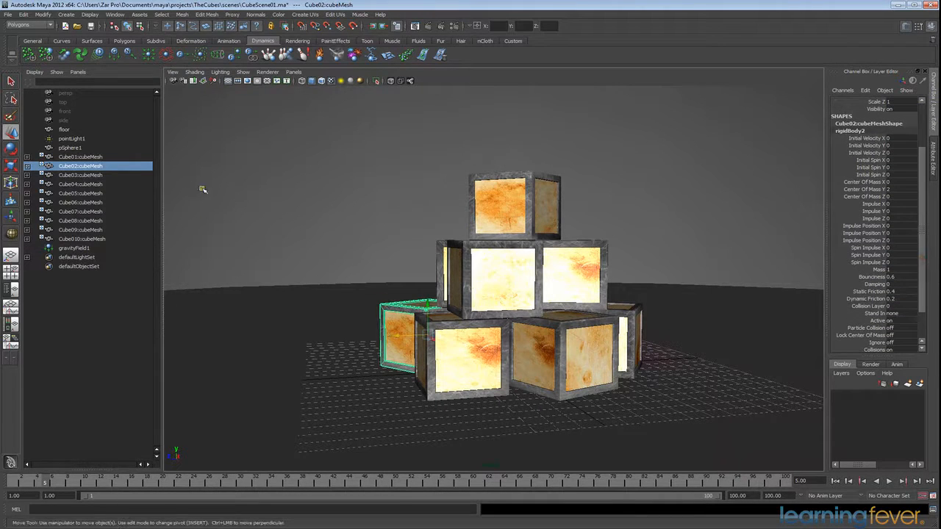
click(94, 157)
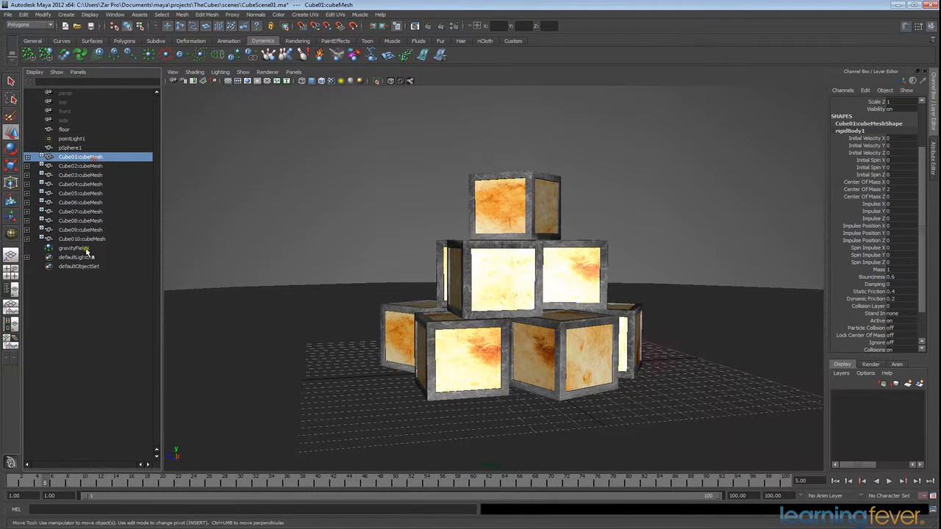
shift+click(87, 239)
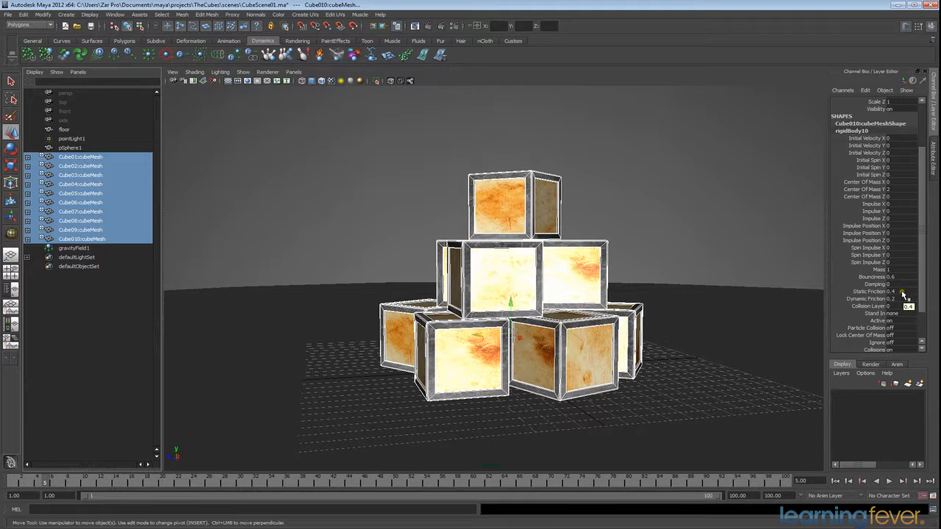
click(889, 482)
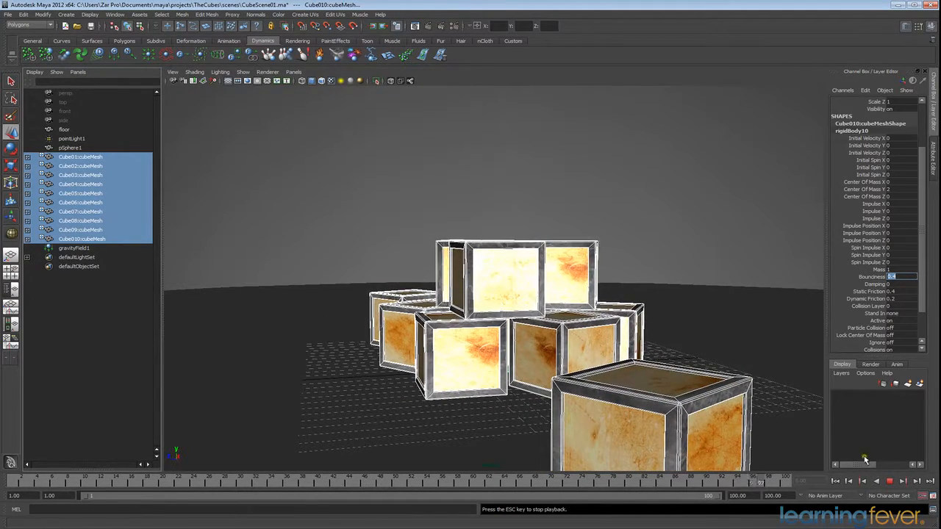
click(890, 482)
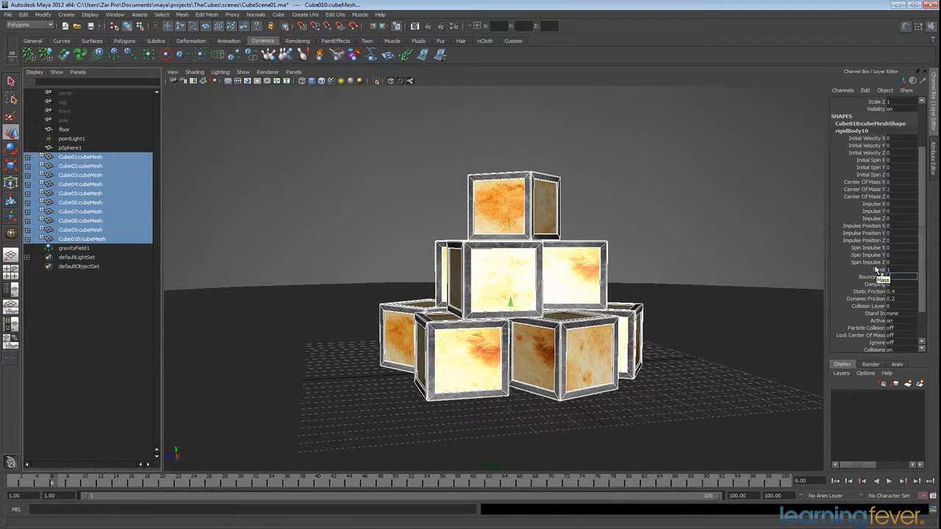
click(889, 482)
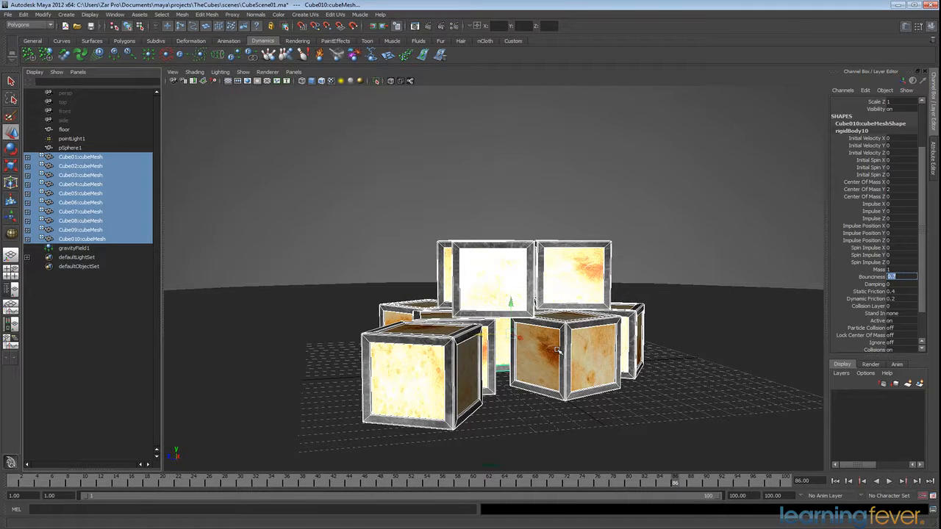
Set the Mass of Cube01's rigid body to 3 and play the simulation from frame 1 twice.
click(415, 384)
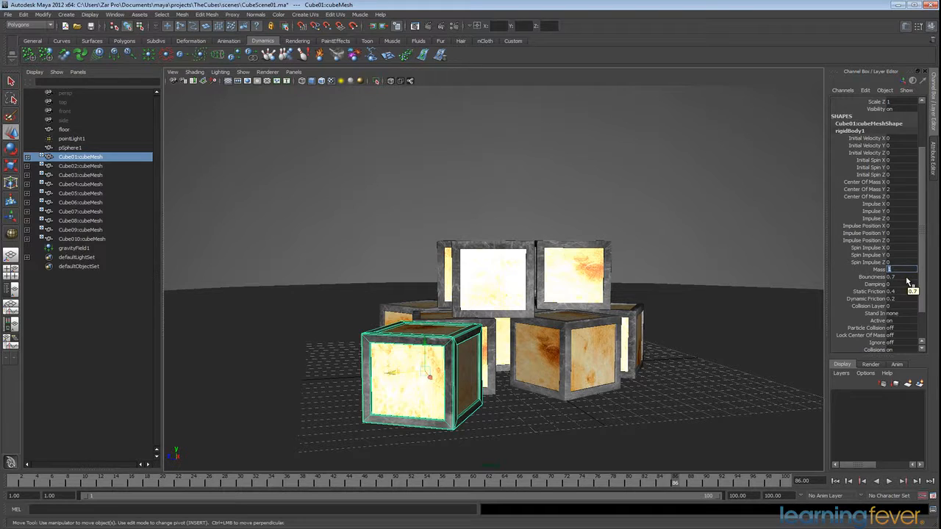
click(836, 482)
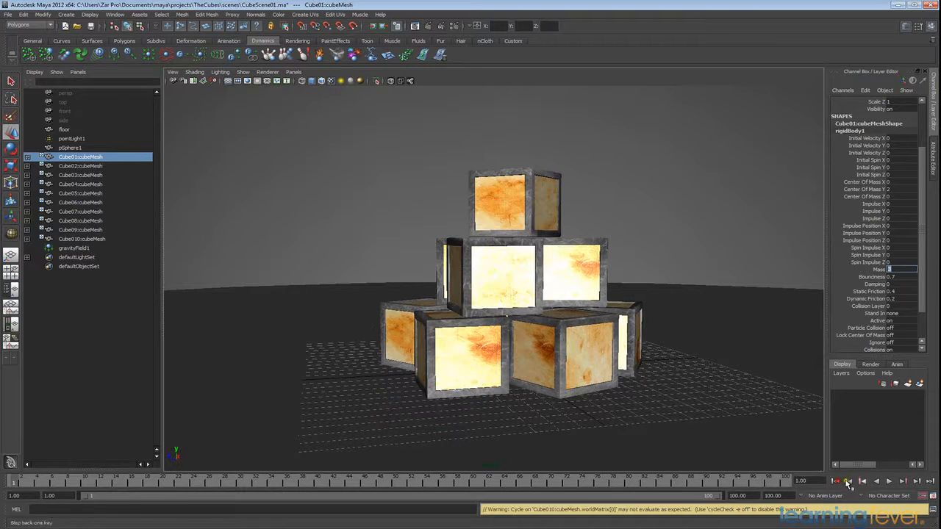
click(889, 482)
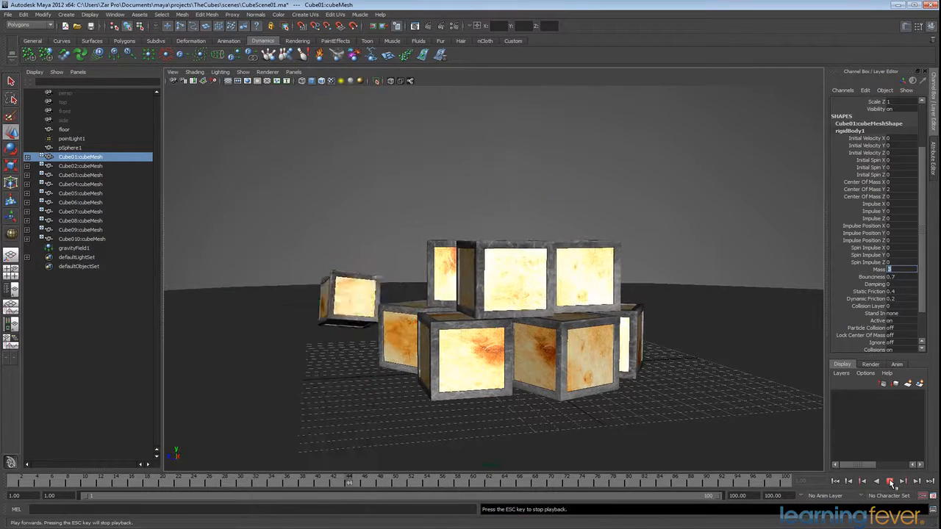
click(889, 481)
click(836, 482)
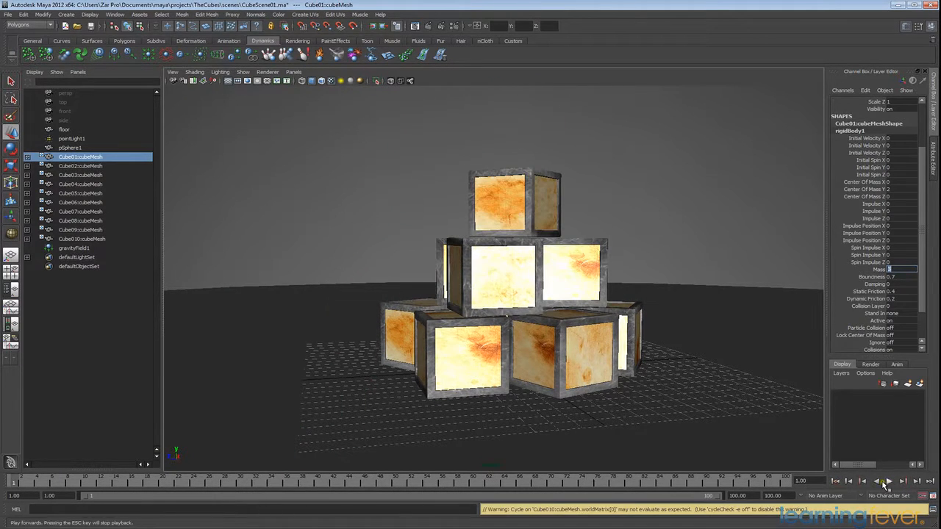
click(890, 482)
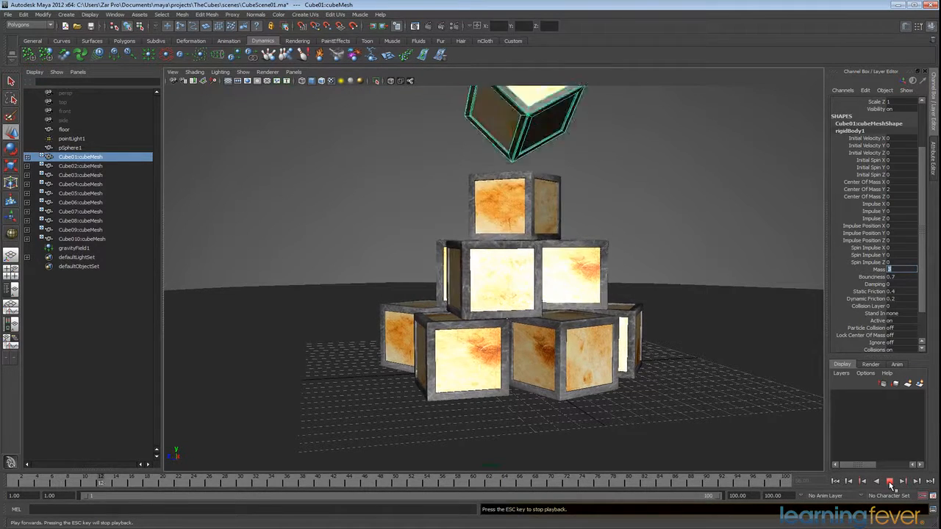
click(890, 482)
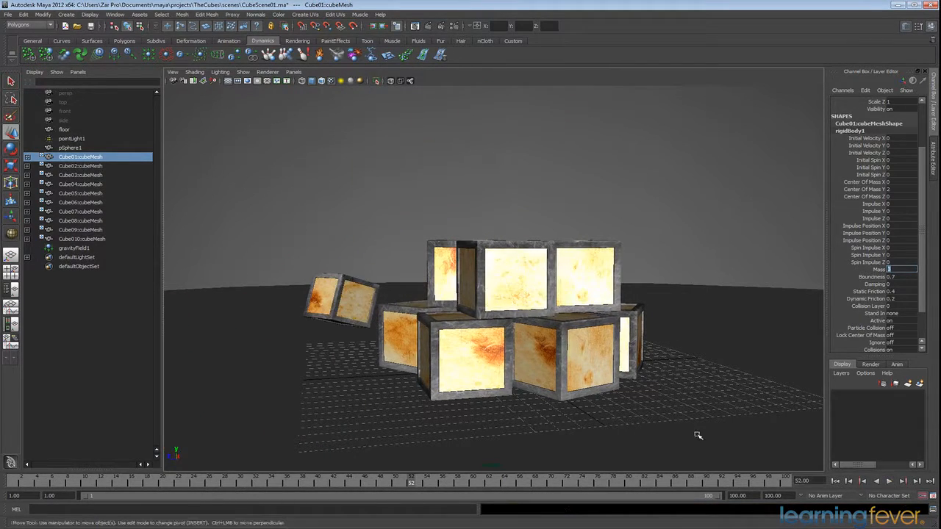
Examine the cube pile from above on the stopped frame and again at frame 1.
alt+drag(614, 367, 607, 390)
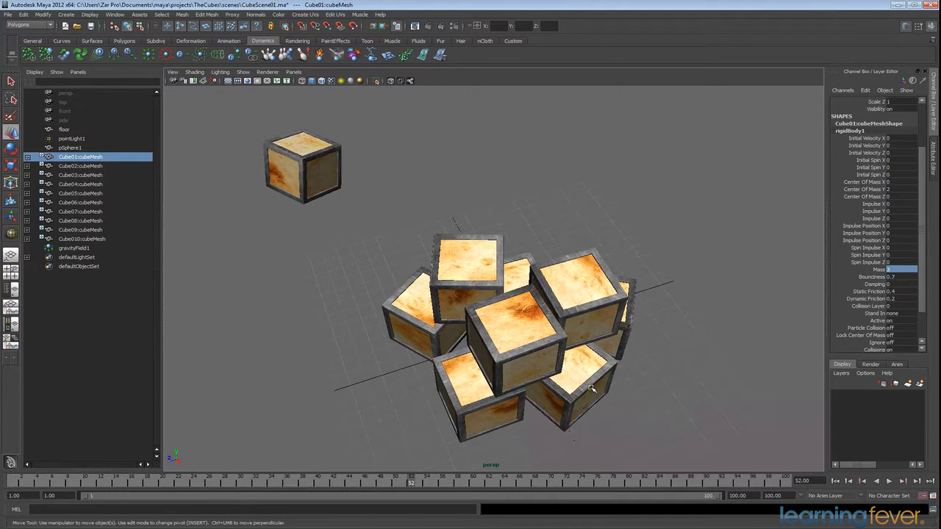
click(592, 388)
mouse_move(590, 403)
mouse_down()
mouse_move(594, 414)
mouse_move(615, 414)
mouse_move(581, 403)
mouse_up()
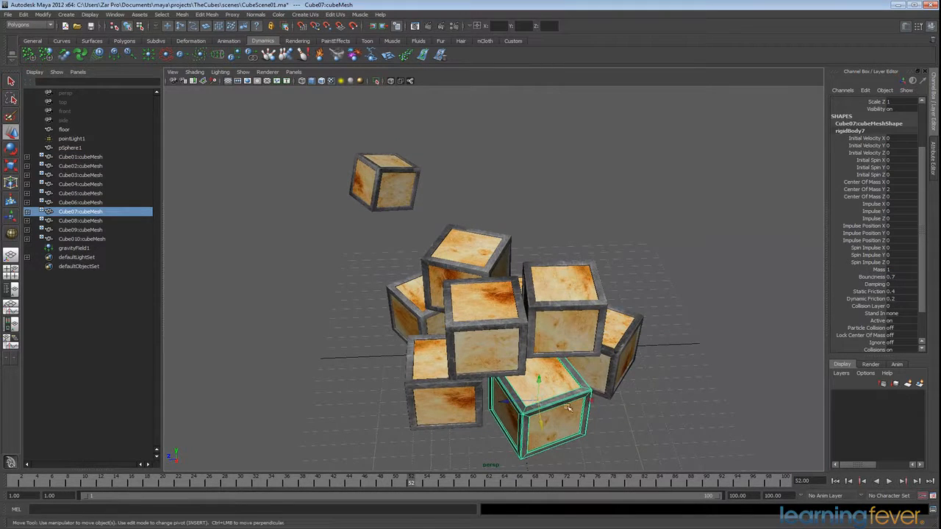
click(12, 485)
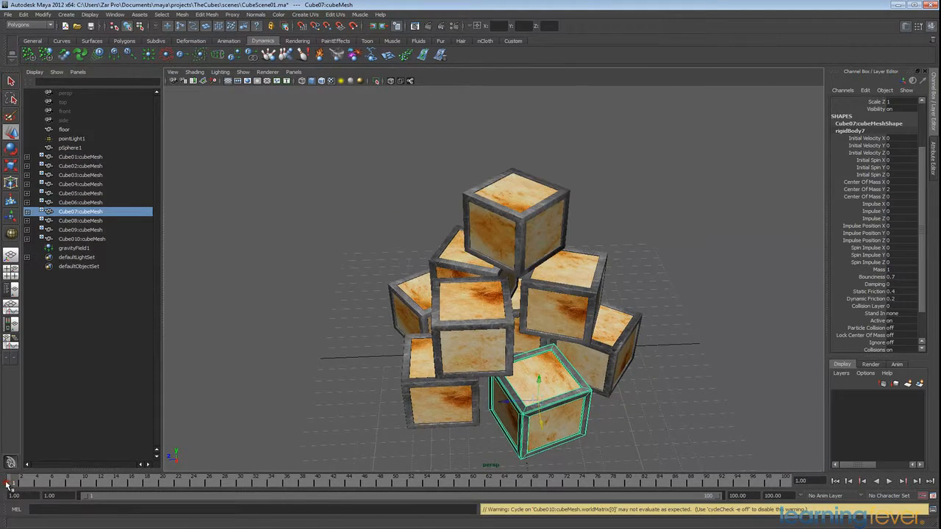
alt+drag(420, 385, 608, 405)
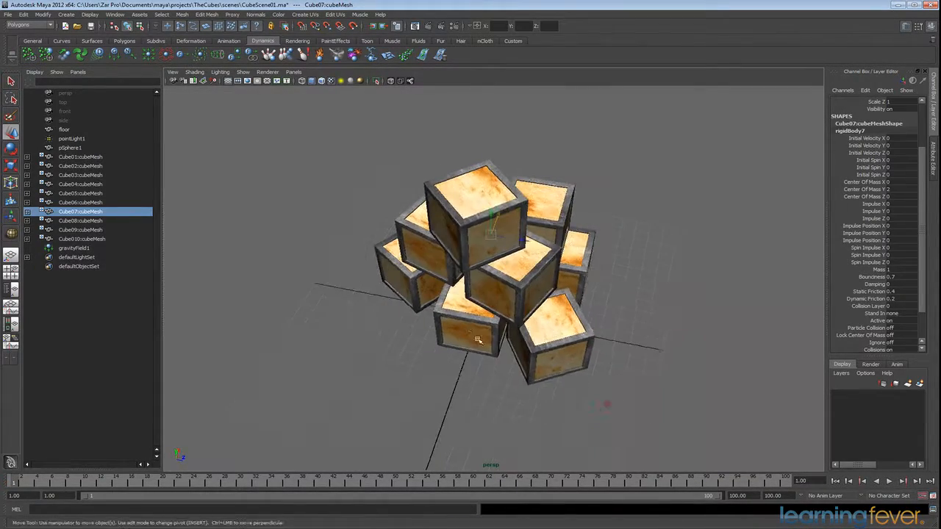
click(461, 314)
drag(484, 287, 678, 299)
Scale the falling cube, Cube01, up uniformly to about 1.364.
alt+drag(533, 176, 494, 103)
click(492, 107)
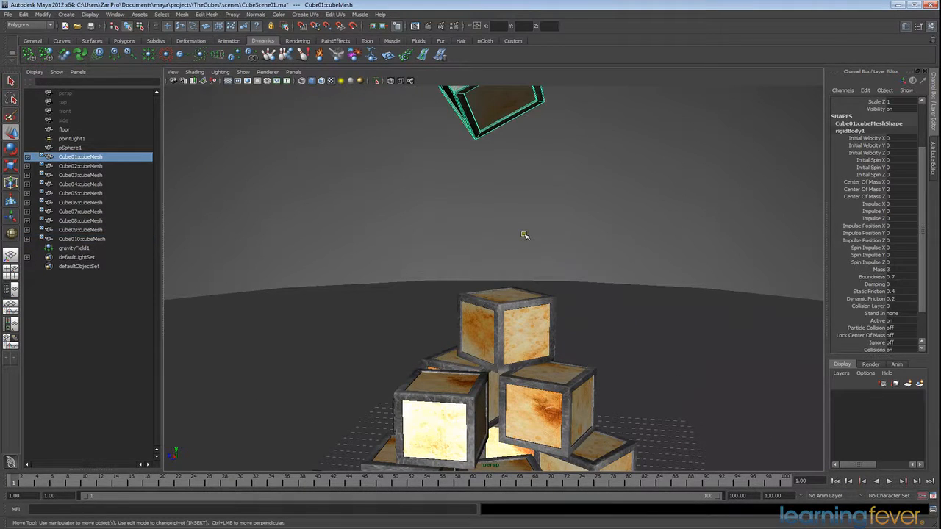
key(r)
alt+drag(526, 150, 523, 226)
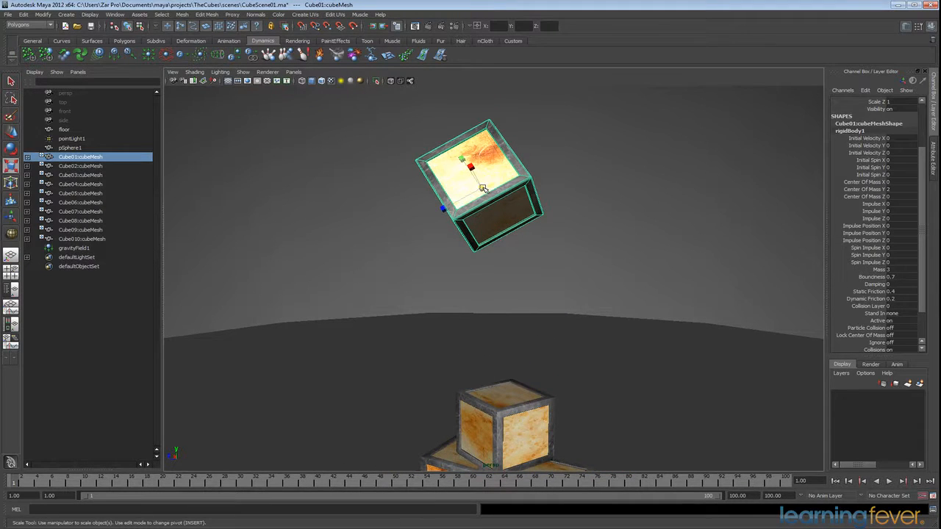
drag(483, 191, 561, 191)
Move the enlarged Cube01 straight up so it starts falling from higher above the stack.
key(w)
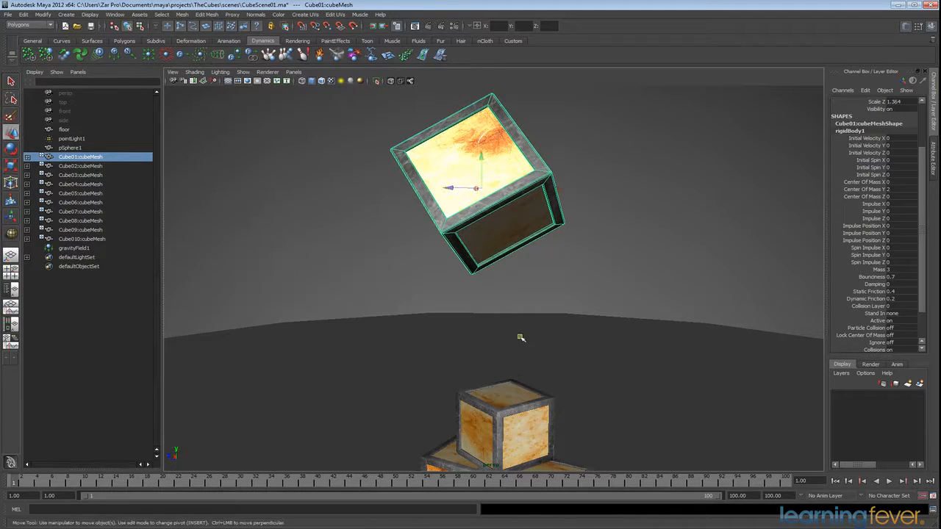
drag(482, 161, 474, 3)
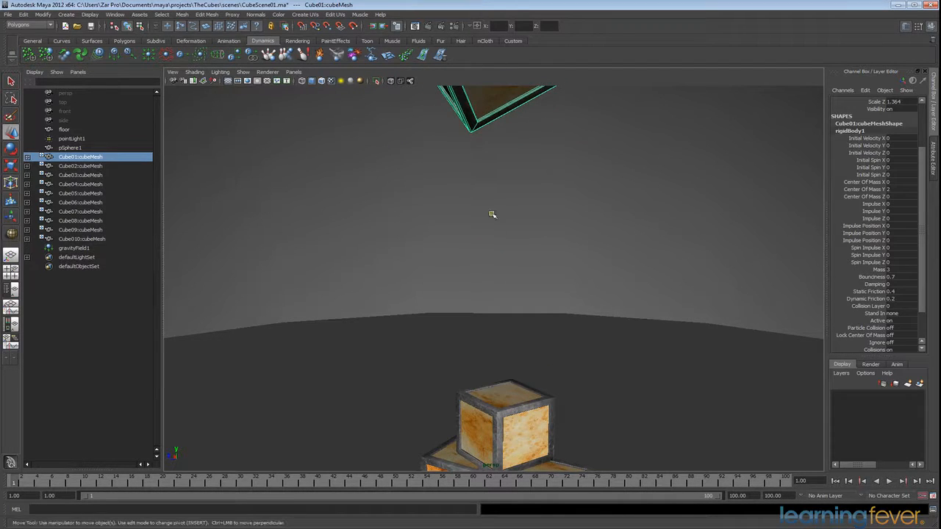
alt+middle_drag(508, 197, 507, 273)
drag(482, 124, 483, 80)
Frame the whole cube stack, play the simulation with the enlarged Cube01, and return to frame 1.
alt+middle_drag(530, 352, 519, 245)
scroll(519, 254, down, 4)
alt+middle_drag(570, 456, 557, 408)
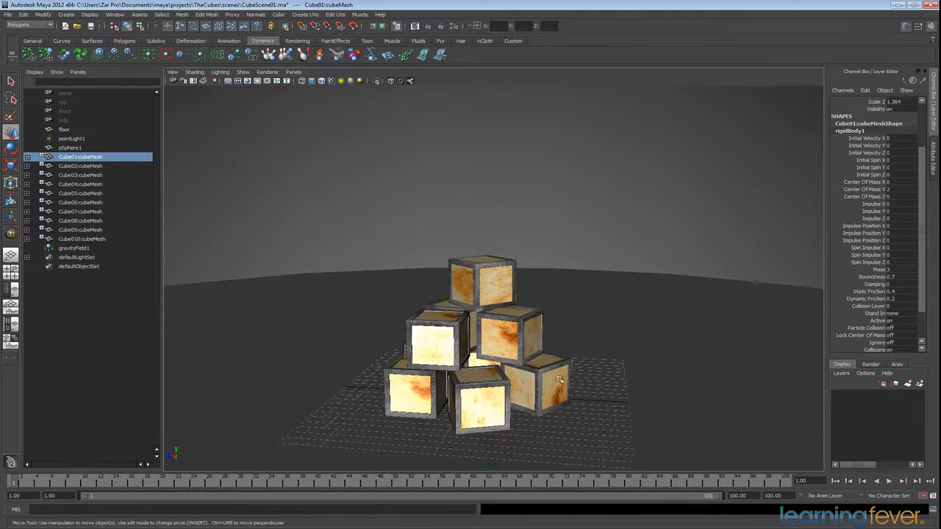
alt+drag(556, 408, 562, 390)
alt+middle_drag(562, 416, 561, 385)
scroll(564, 390, up, 4)
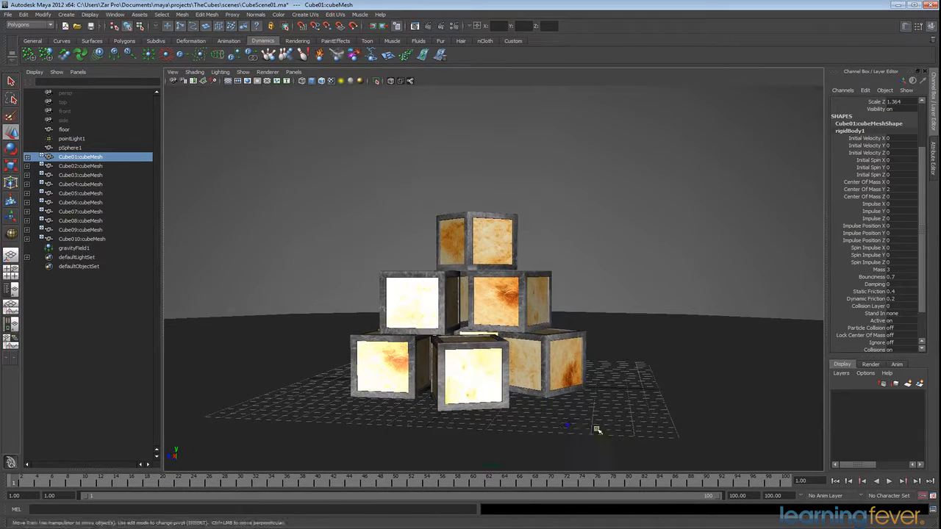
click(890, 481)
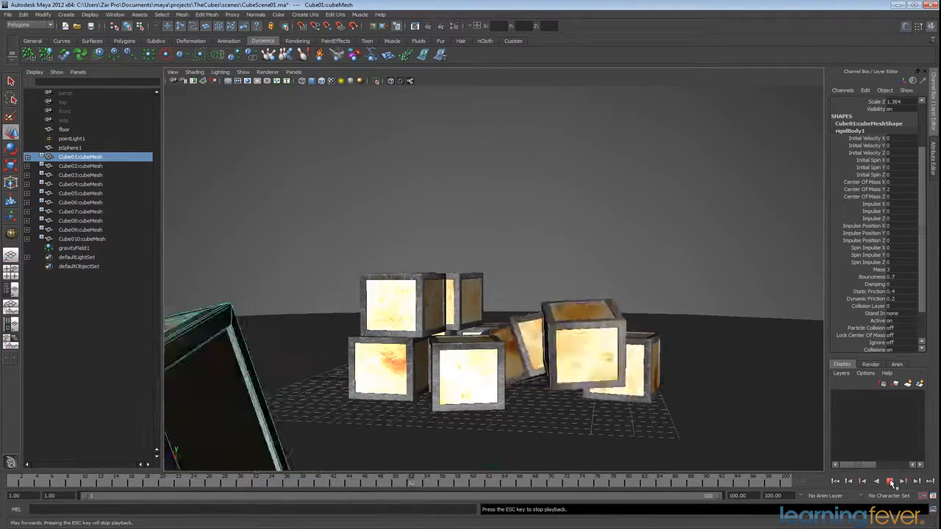
click(890, 481)
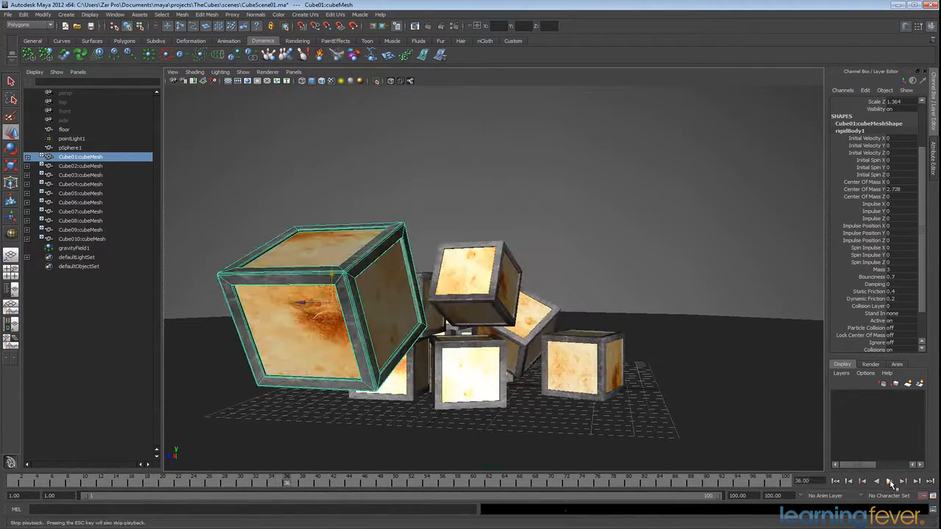
click(835, 481)
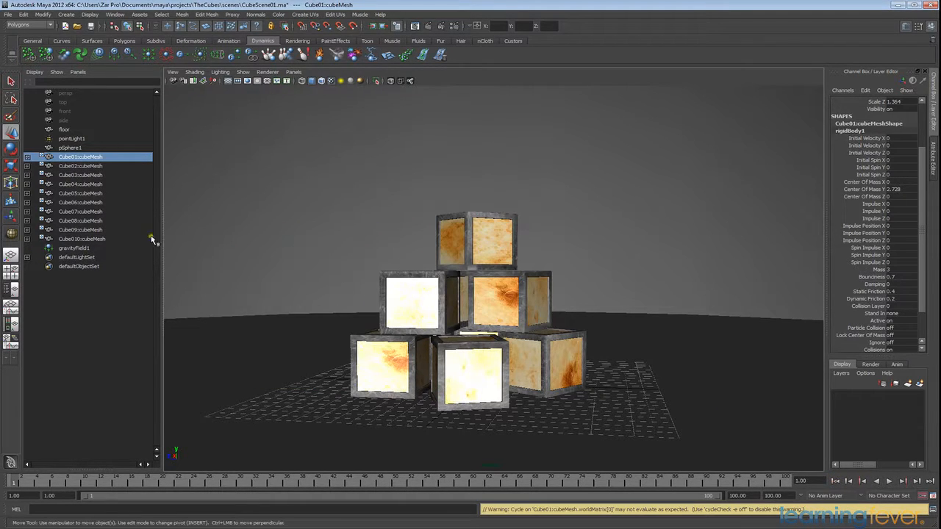
Set the Bounciness of all the cubes from Cube01 through Cube010 to 0.9.
shift+click(88, 239)
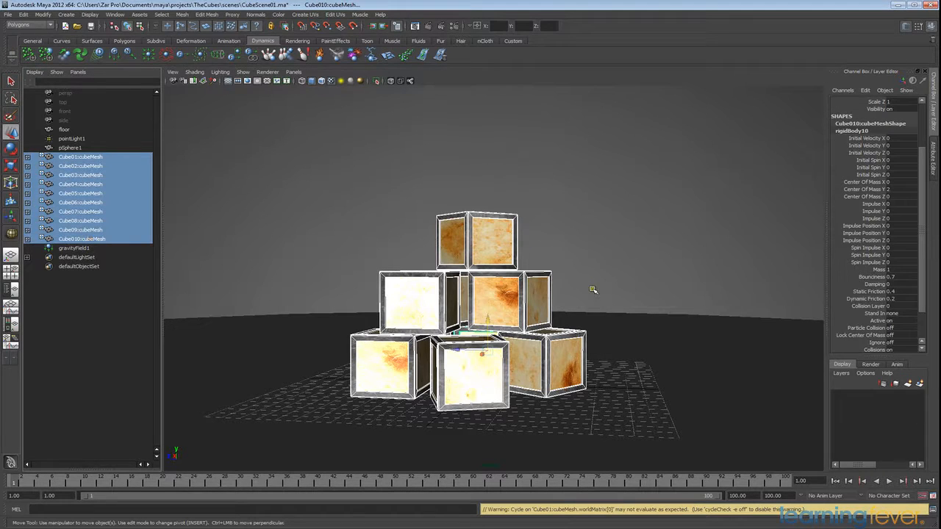
double_click(902, 277)
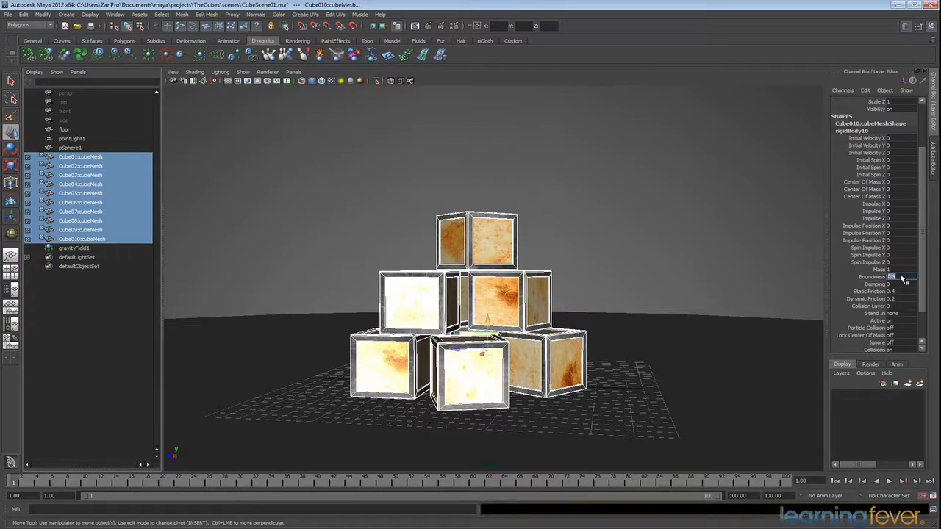
Play the simulation with Bounciness at 0.9 on all cubes and stop it after the collision.
click(889, 482)
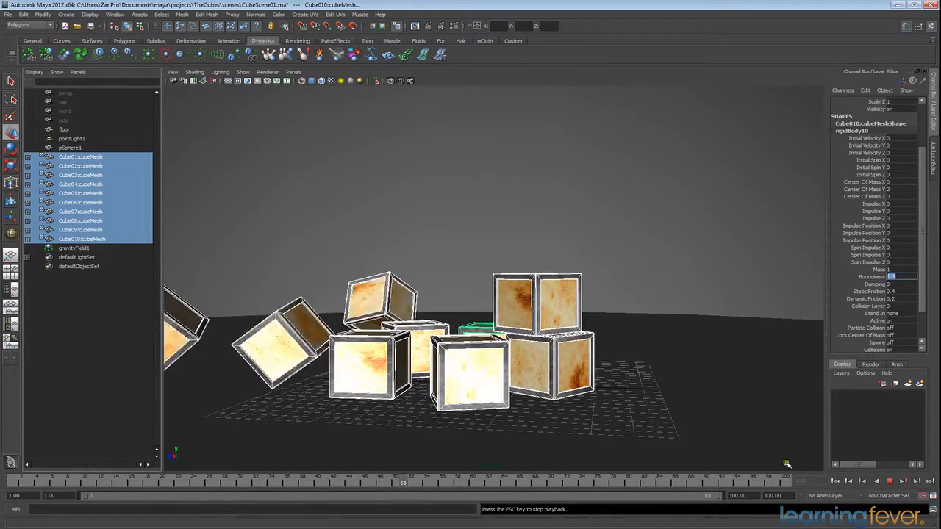
click(889, 482)
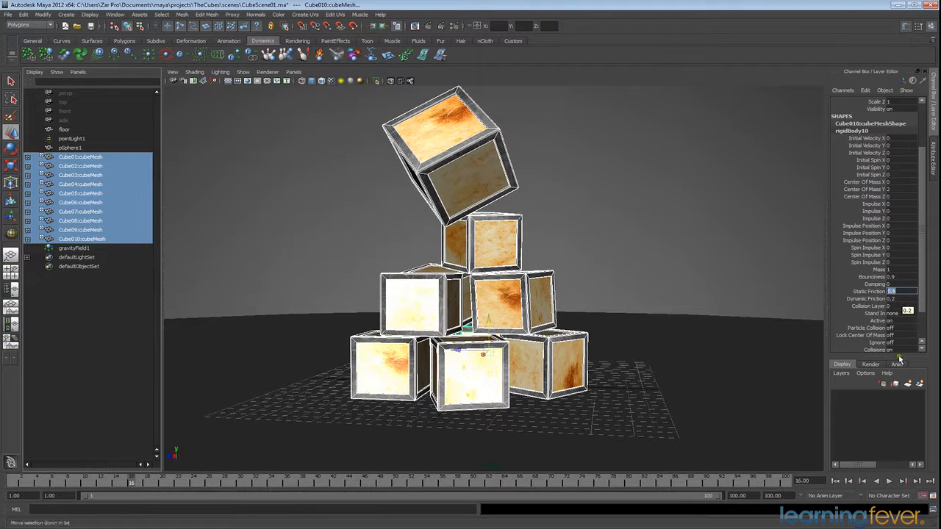
Set the Static Friction of all cubes from Cube01 through Cube010 to 0.6 and play the simulation from frame 1.
click(839, 482)
click(891, 482)
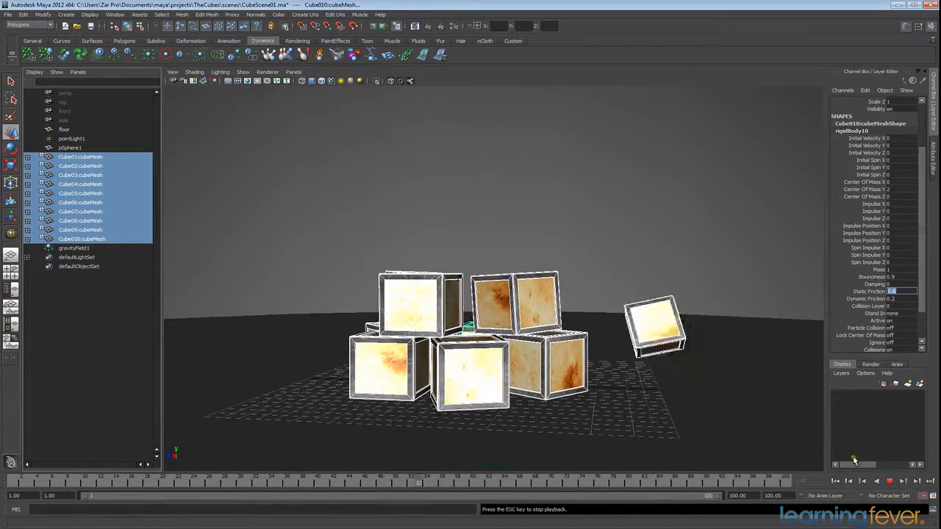
click(890, 482)
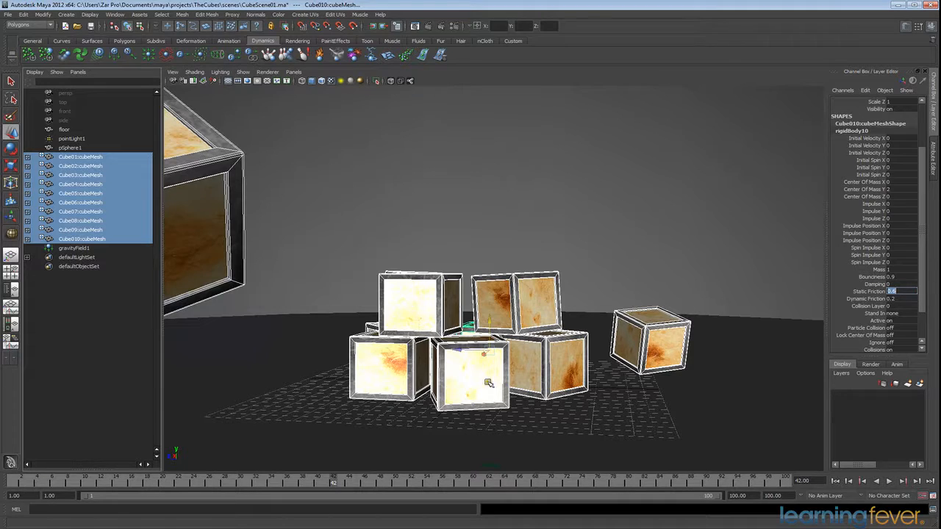
Set the Mass of the large falling cube, Cube01, to 10 and test the simulation from frame 1.
click(235, 156)
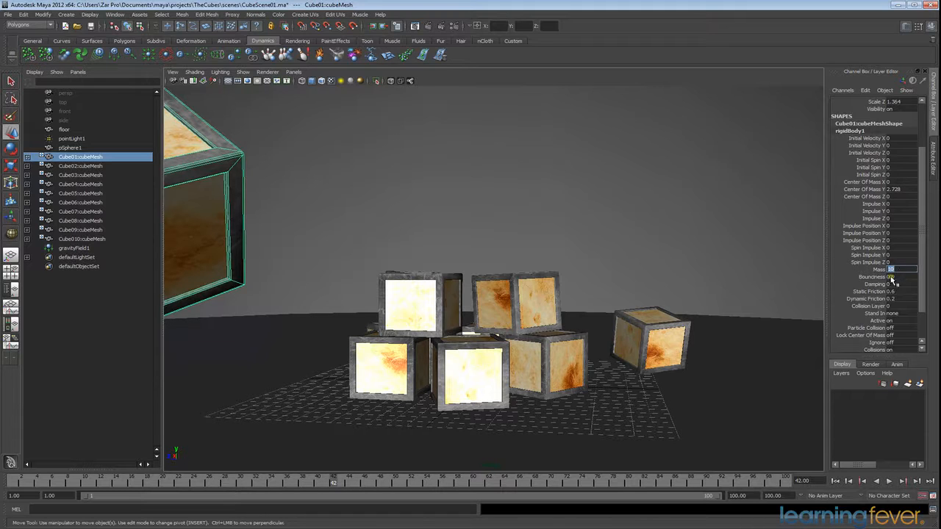
click(835, 482)
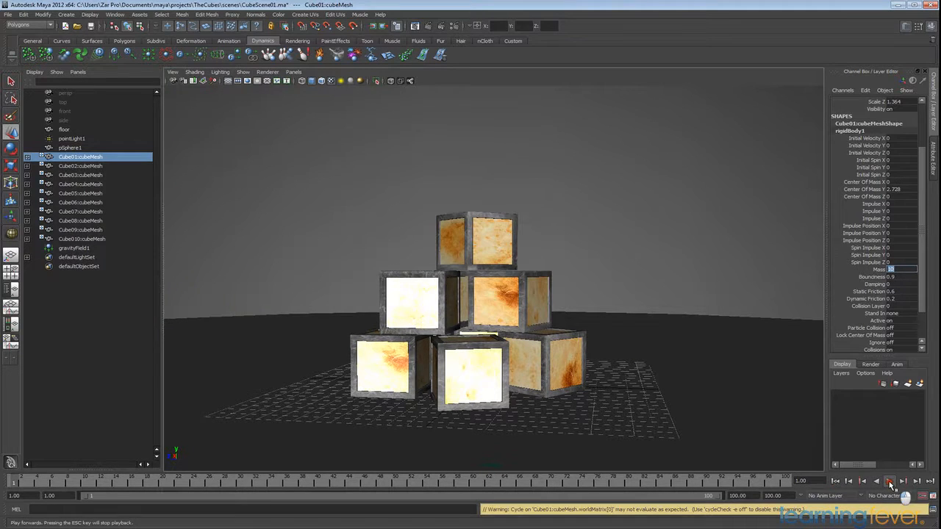
click(890, 481)
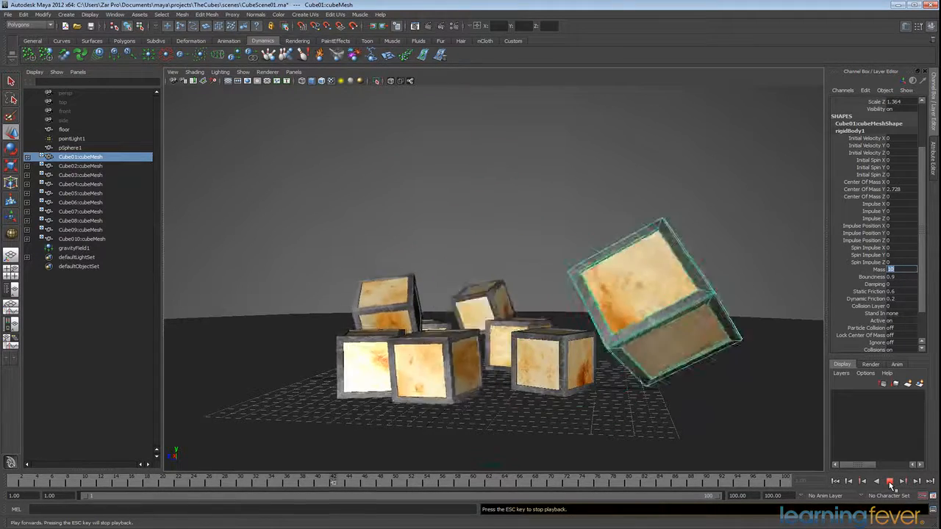
click(889, 482)
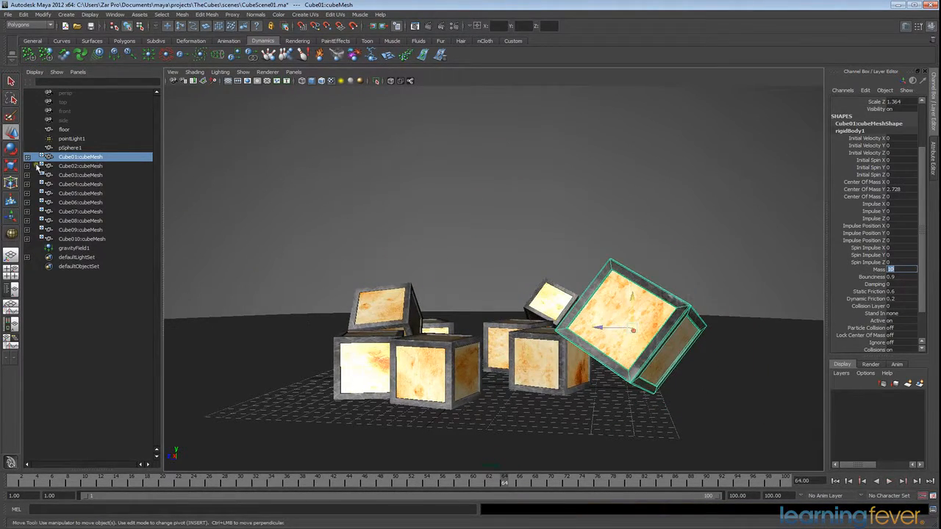
Set the Bounciness of all cubes from Cube01 through Cube010 to 0.6 and replay the simulation from frame 1.
shift+click(66, 239)
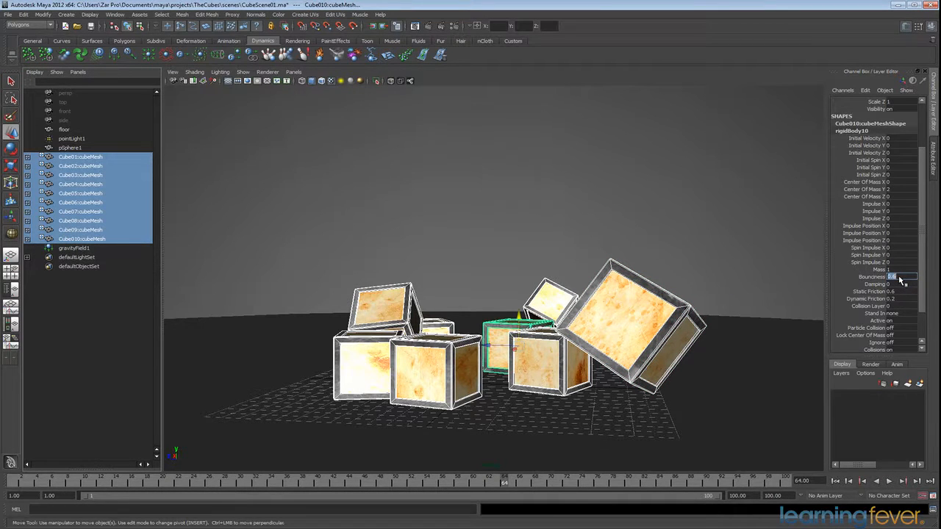
click(836, 482)
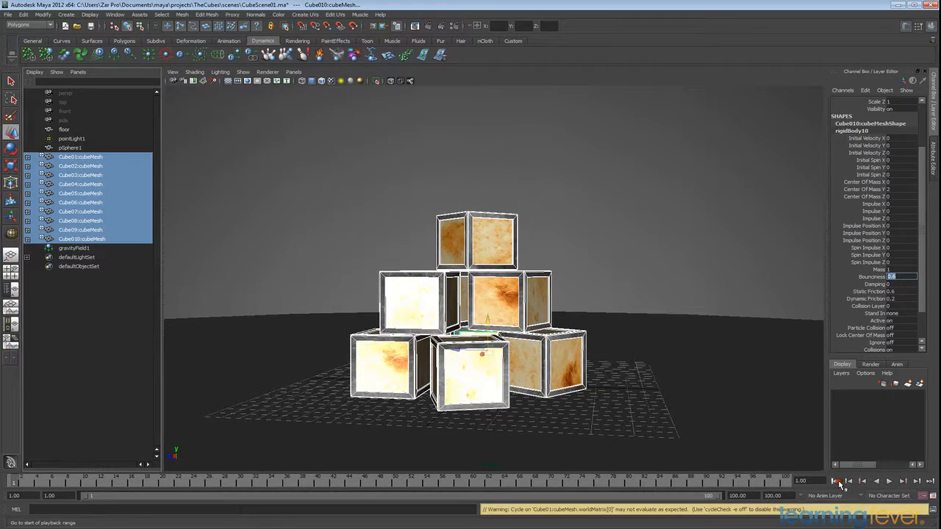
click(890, 481)
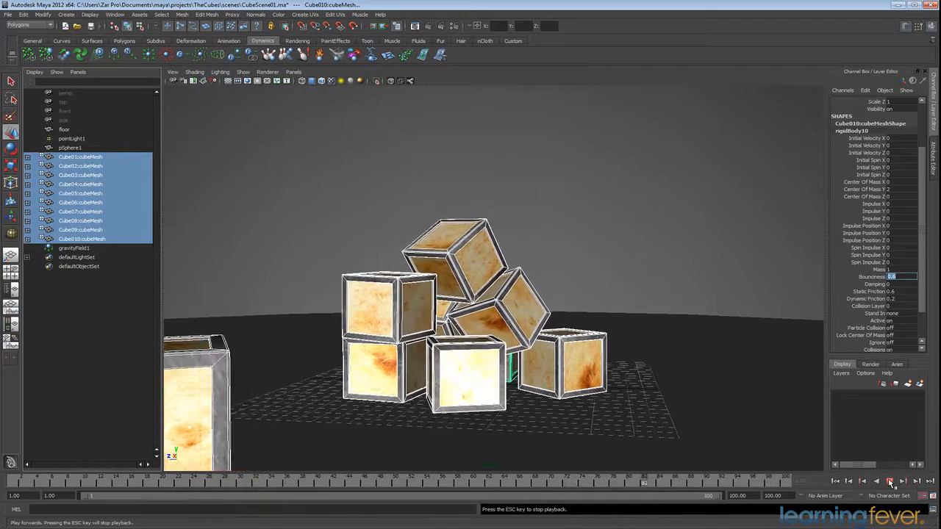
click(890, 481)
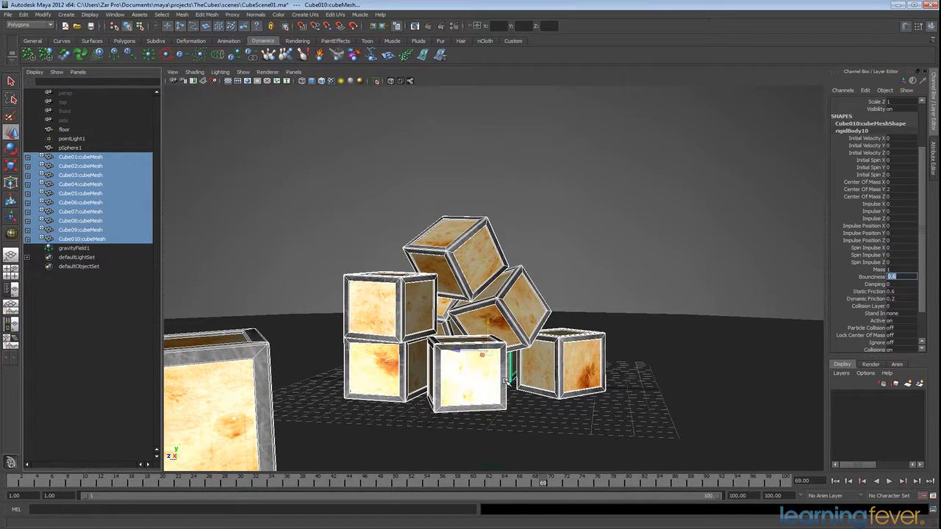
Set the Static Friction of all ten cubes to 0.4 and run the simulation.
click(892, 292)
click(891, 482)
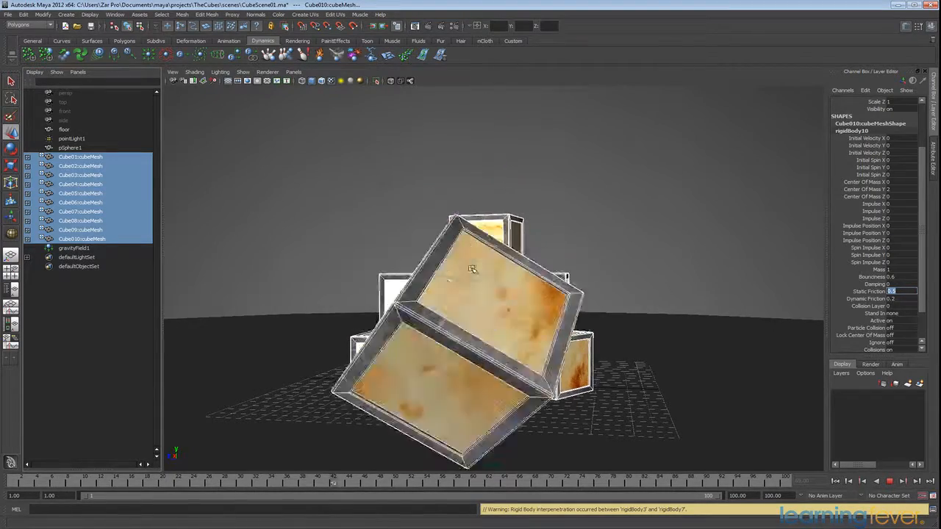
click(892, 483)
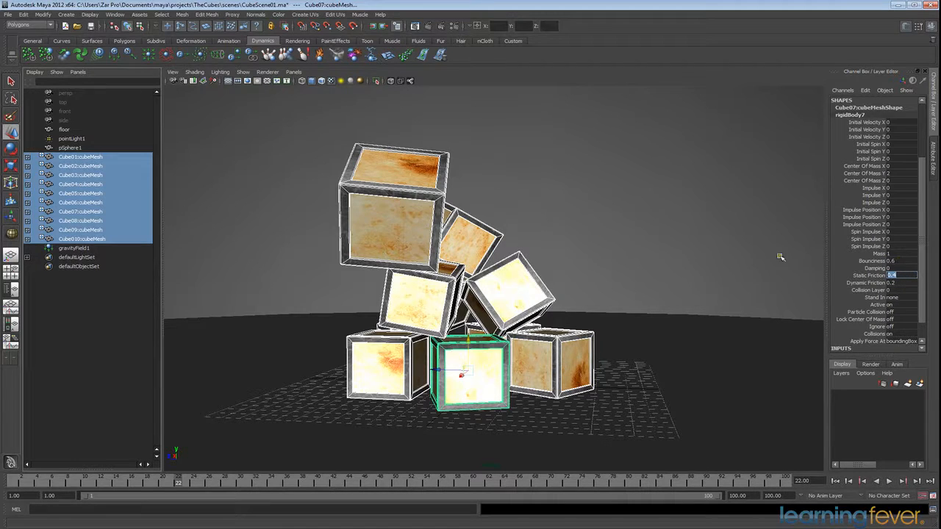
Set the Mass of the stacked cubes, Cube02 through Cube010, to 0.5 and play the simulation from frame 1.
click(86, 240)
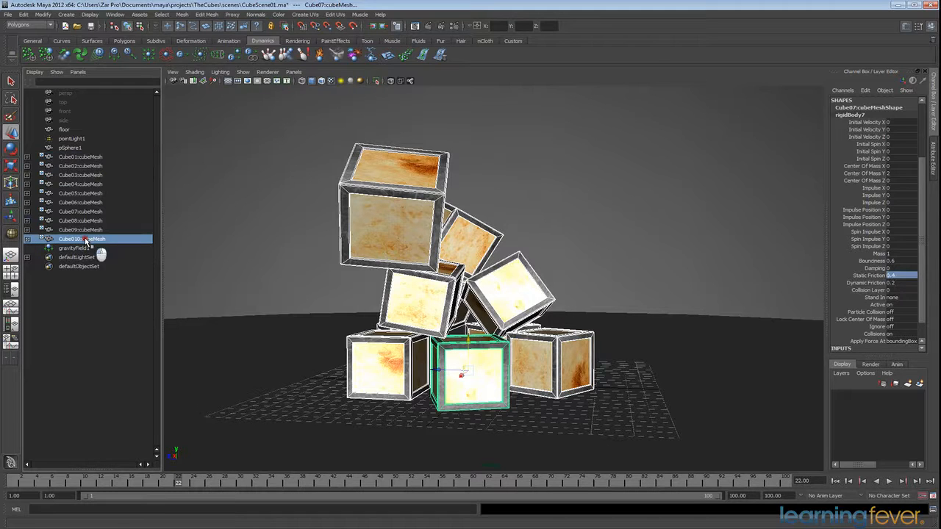
shift+click(87, 168)
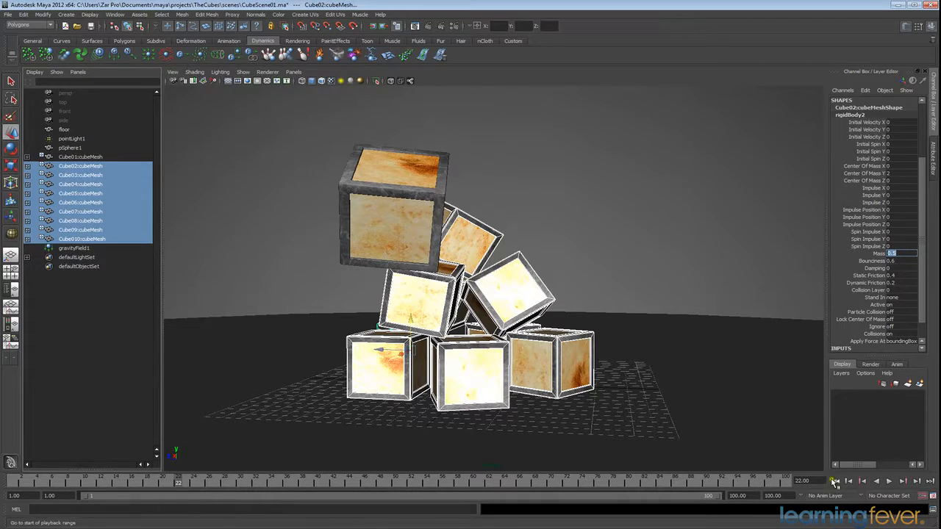
click(836, 482)
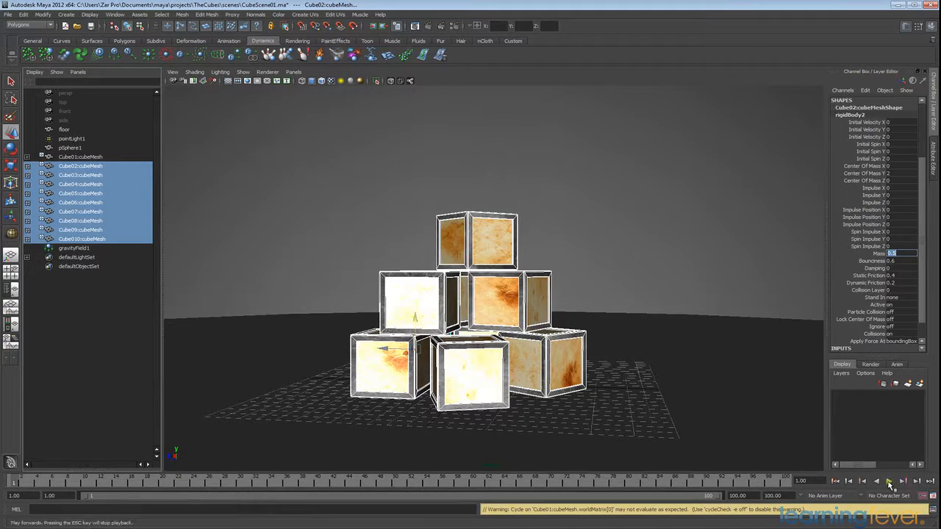
click(889, 483)
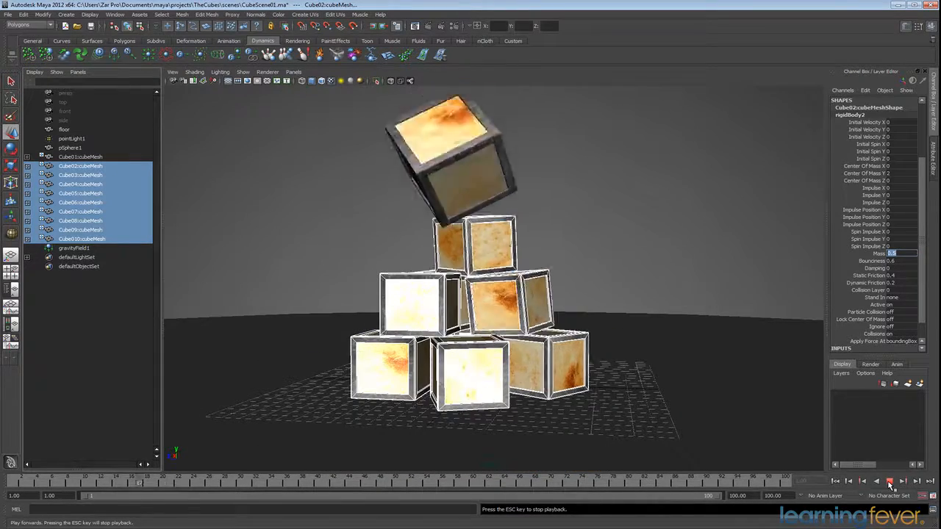
click(890, 482)
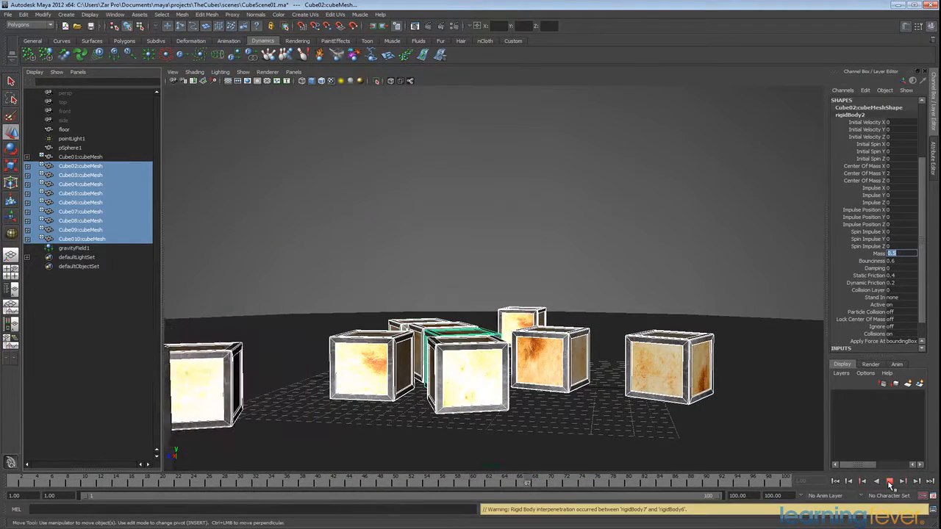
Return to frame 1, set the Mass of Cube02 through Cube010 to 1, and play the simulation again.
click(836, 481)
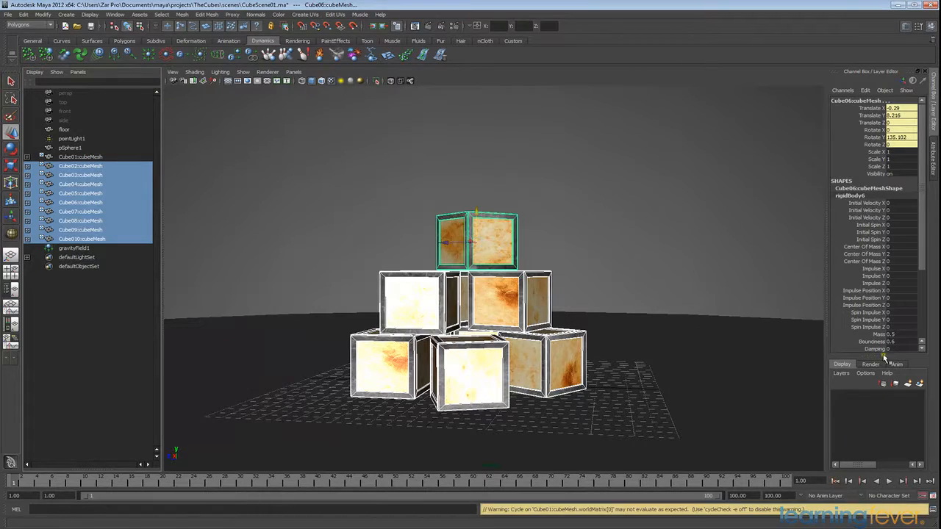
click(889, 482)
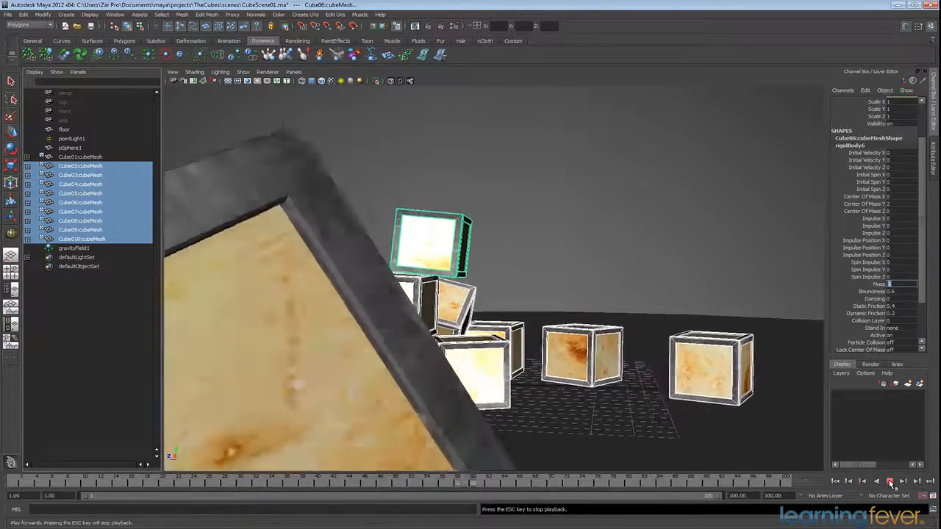
click(890, 482)
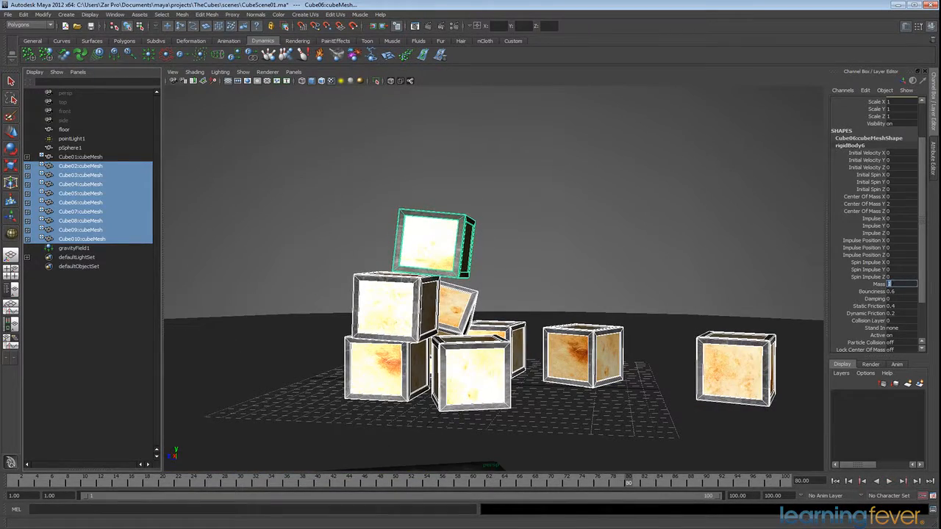